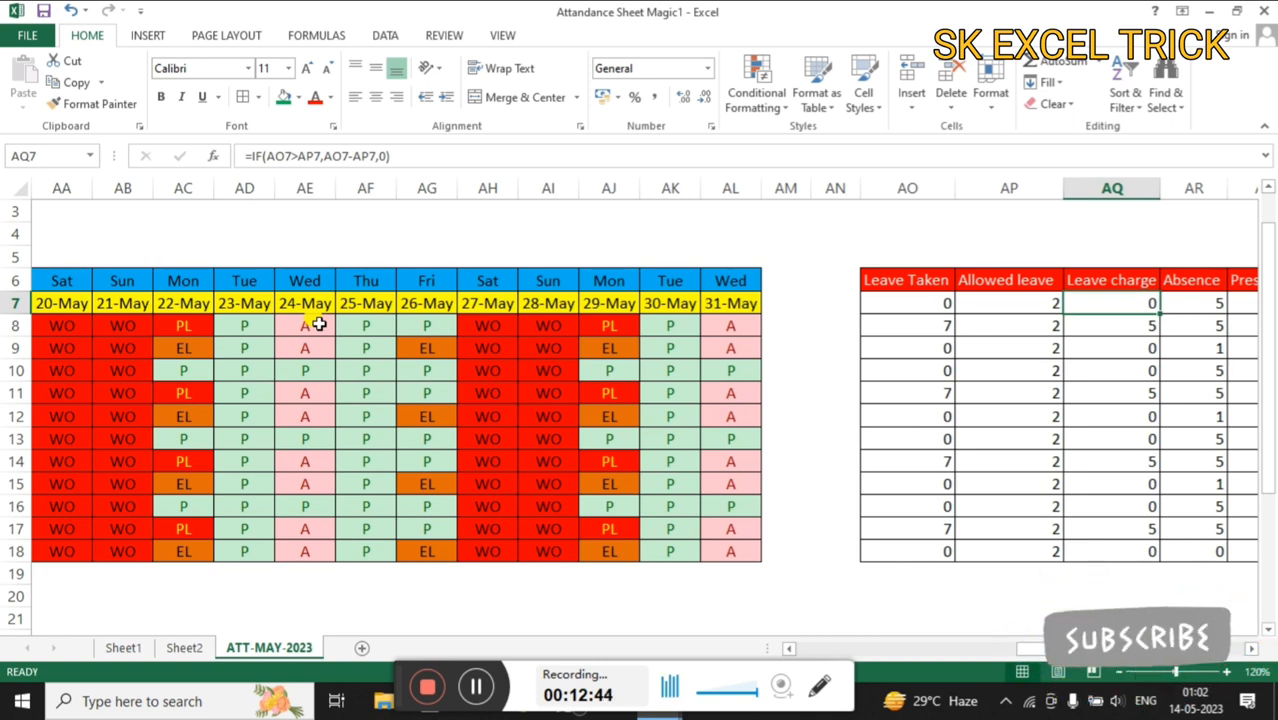
Step: Inspect the Leave charge formula in AQ7 and review the leave and Absence cells in row 8
{"action": "key", "text": "F2"}
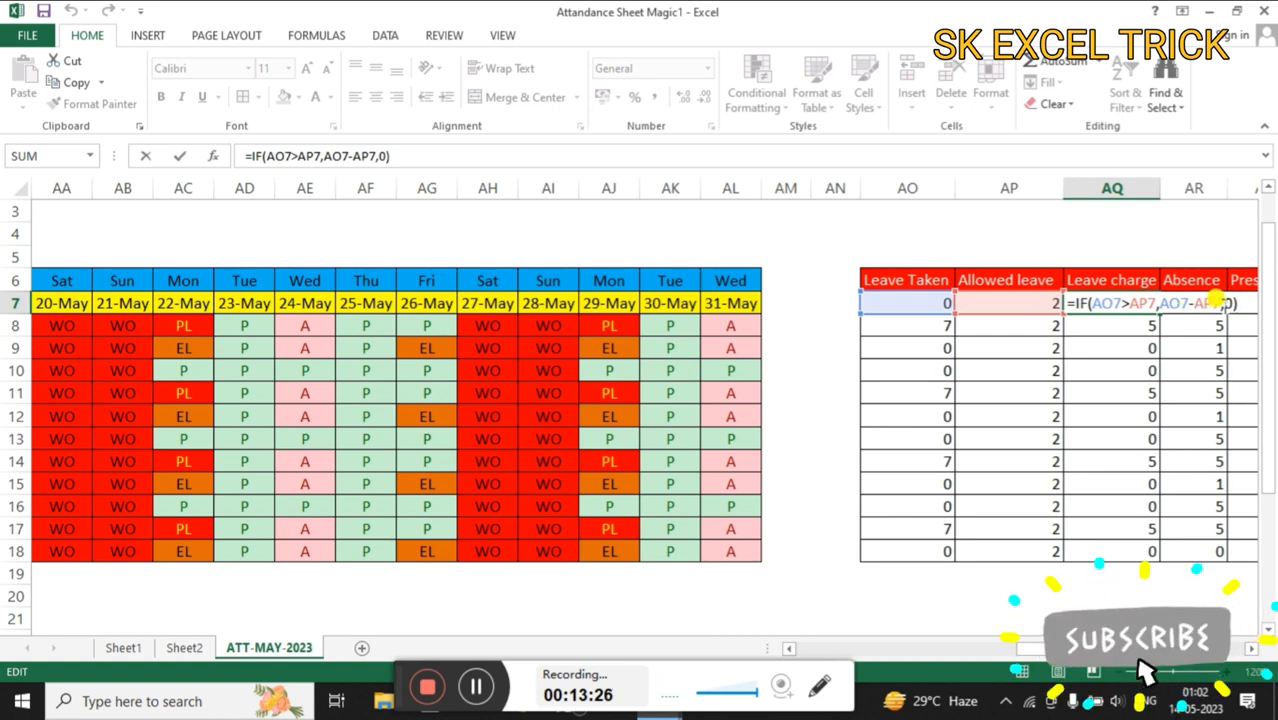
{"action": "key", "text": "Return"}
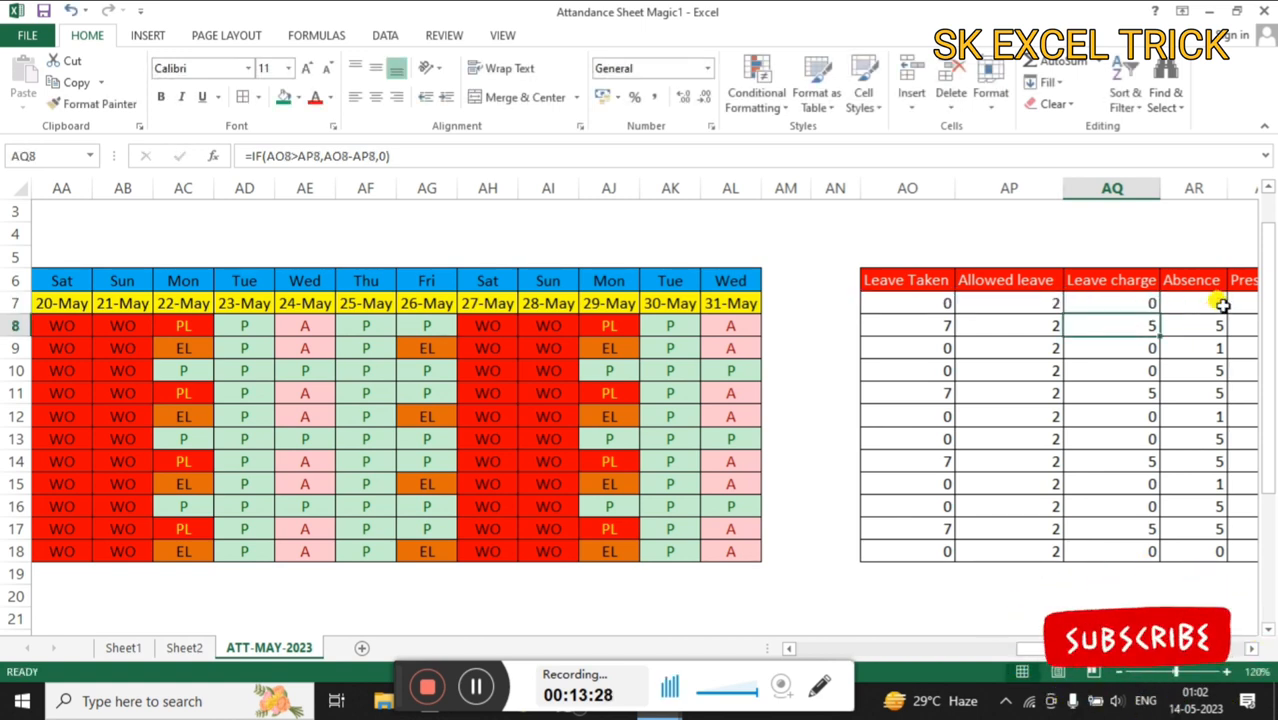
{"action": "key", "text": "Left"}
{"action": "key", "text": "Left"}
{"action": "key", "text": "Right"}
{"action": "key", "text": "Right"}
{"action": "key", "text": "Right"}
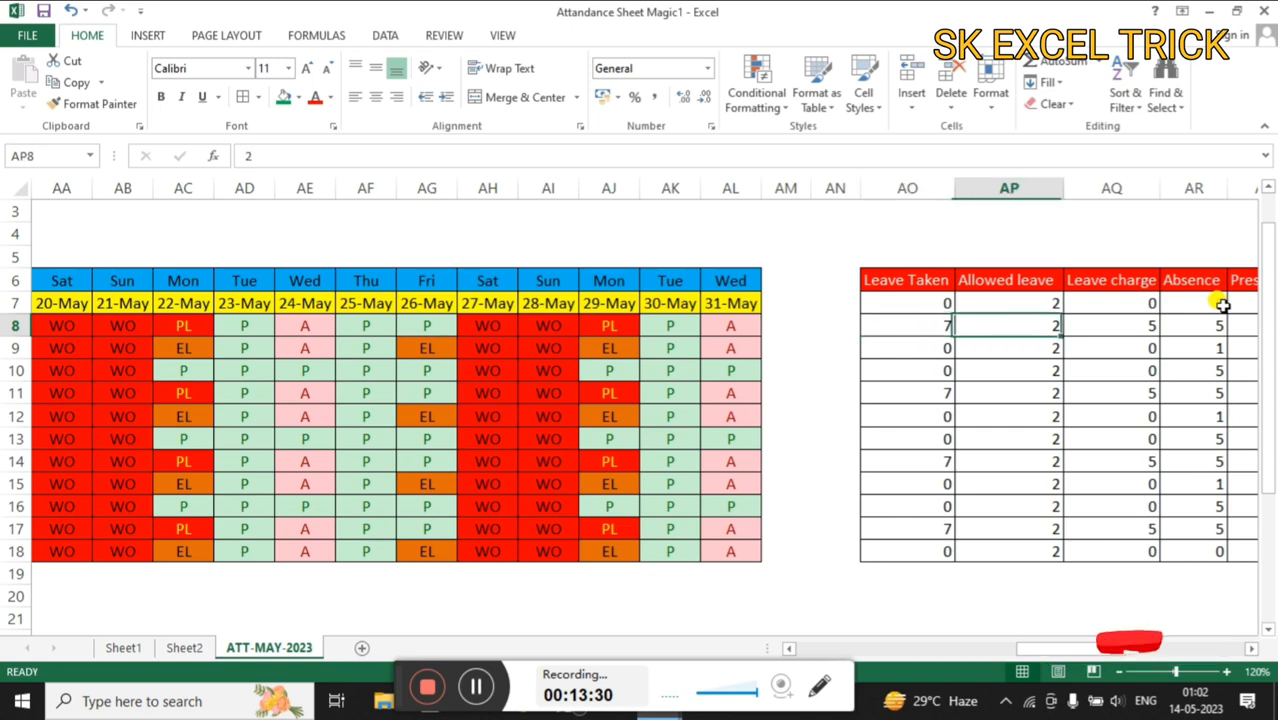
{"action": "key", "text": "Left"}
{"action": "key", "text": "Right"}
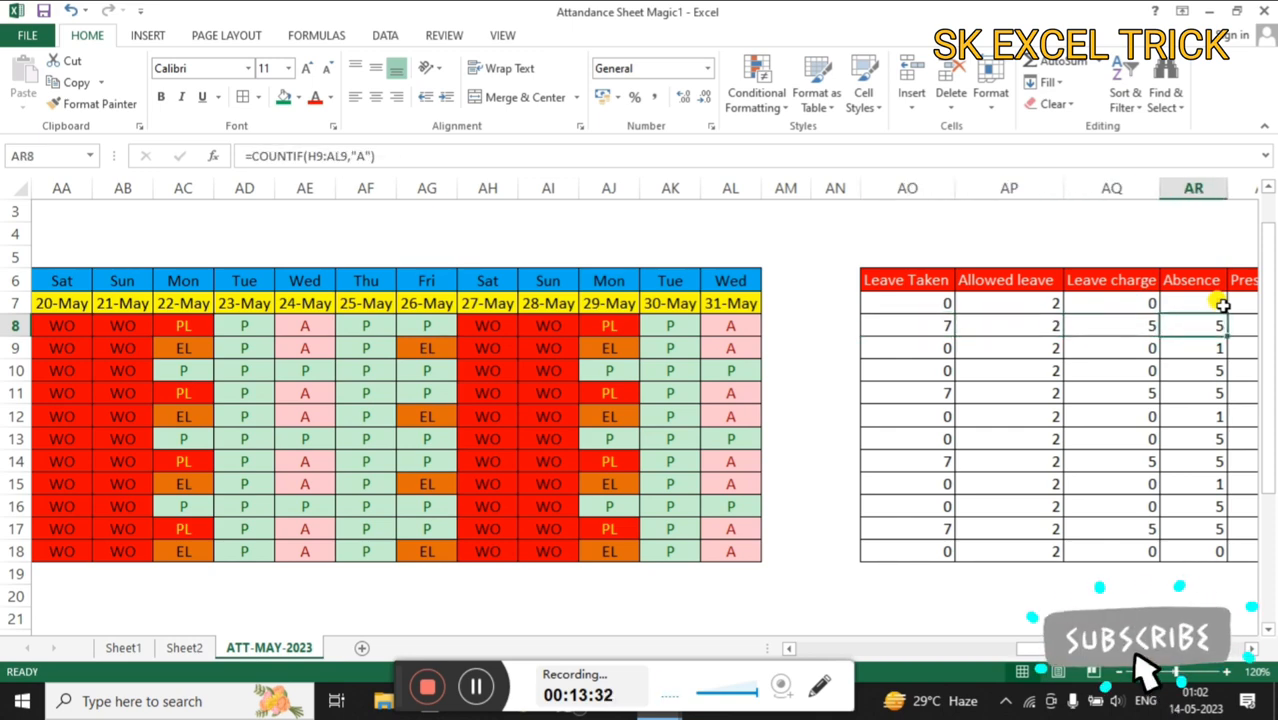
Step: Check the Total Days of Month cell AT8 and examine which cells the Total Payable formula in AU8 references
{"action": "scroll", "coordinate": [1222, 305], "scroll_direction": "right", "scroll_amount": 4}
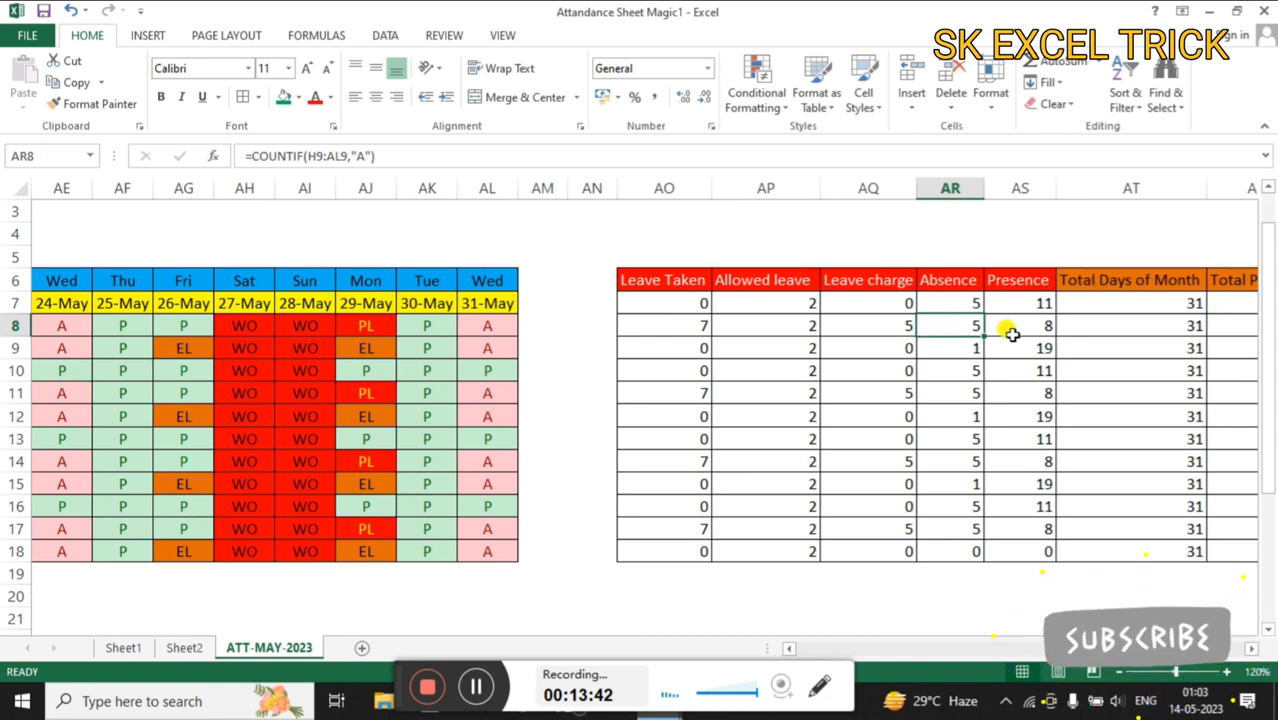
{"action": "left_click", "coordinate": [1090, 328]}
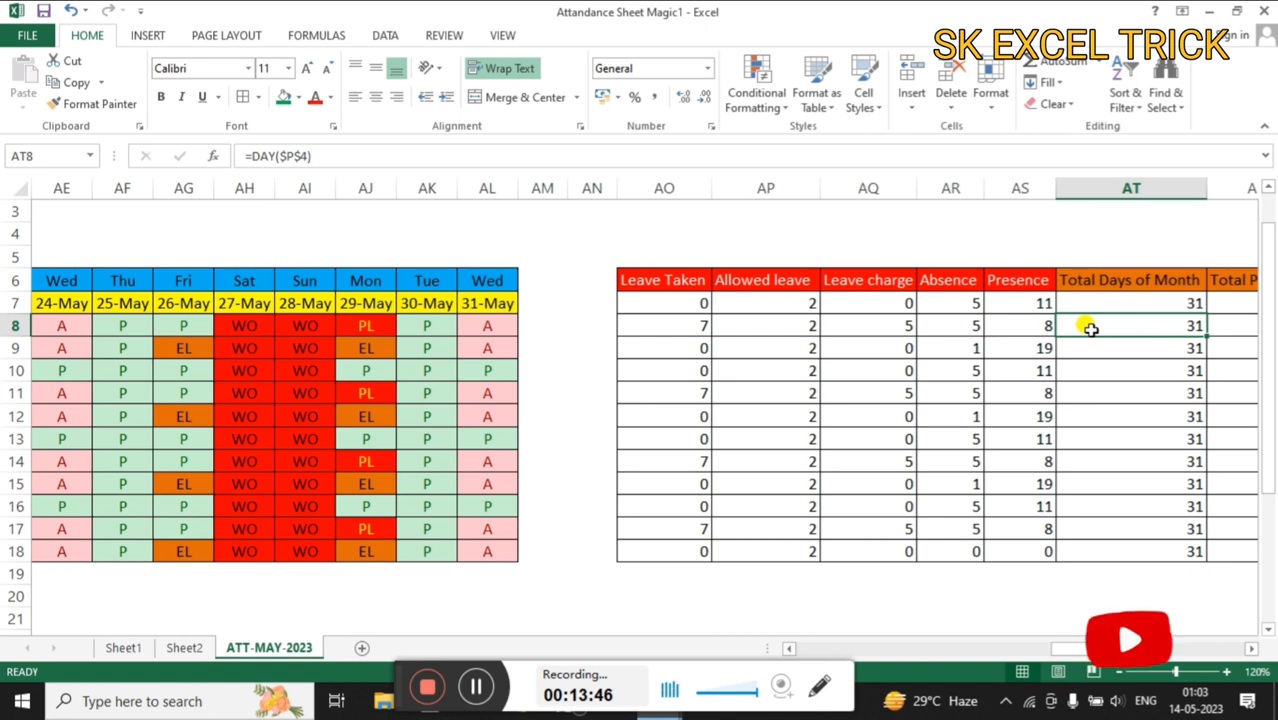
{"action": "key", "text": "Right"}
{"action": "key", "text": "Right"}
{"action": "key", "text": "Left"}
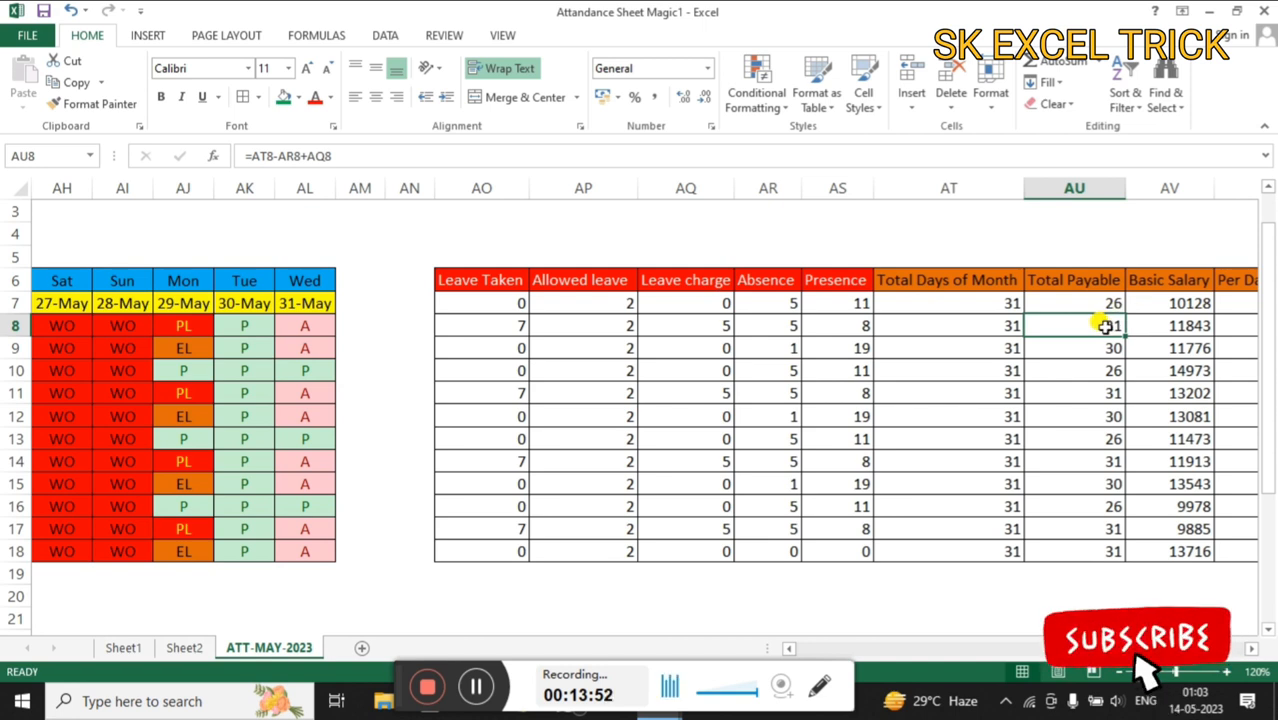
{"action": "key", "text": "F2"}
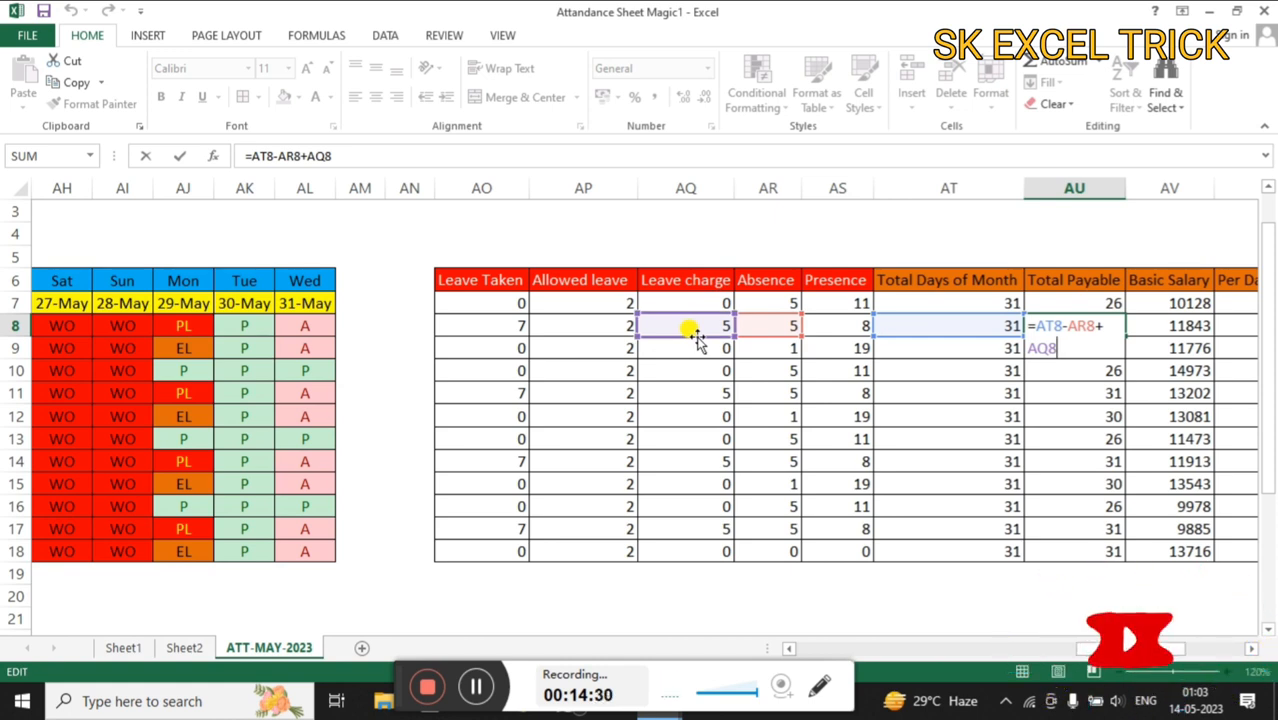
{"action": "key", "text": "ctrl+Return"}
{"action": "key", "text": "Up"}
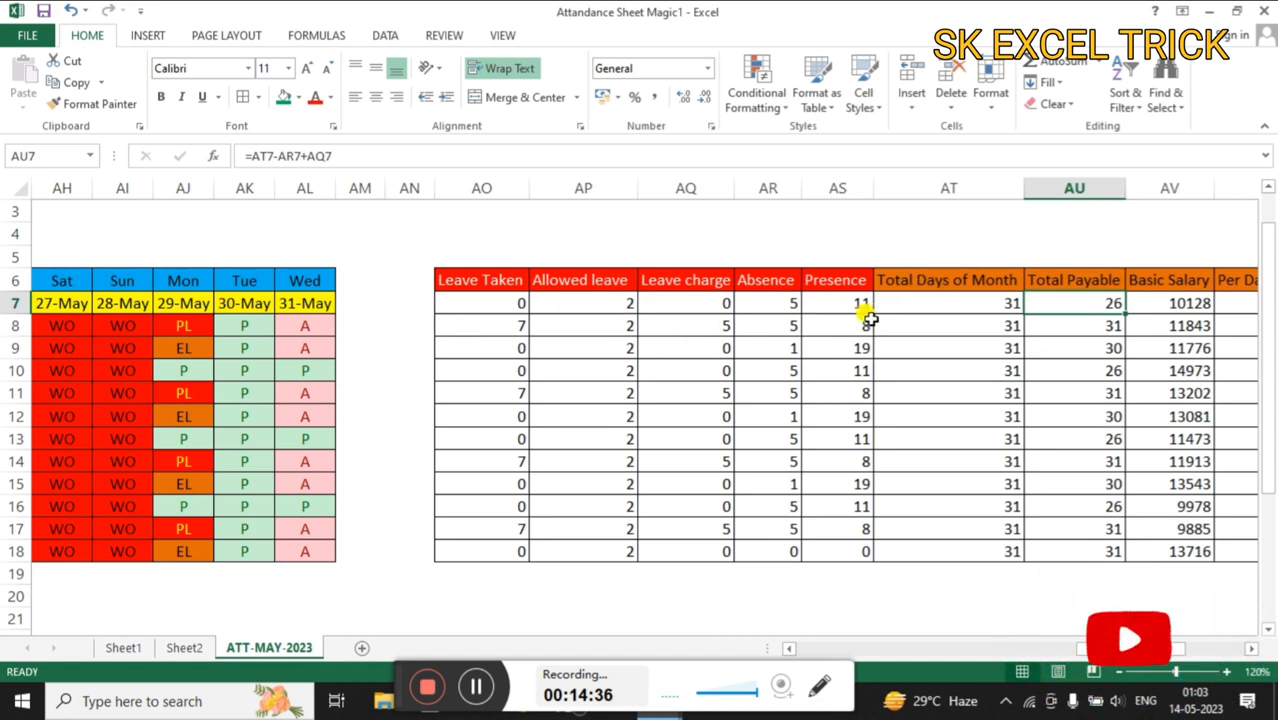
Step: Review the row 7 salary cells from Basic Salary through Total Amount, returning to Total Payable
{"action": "left_click", "coordinate": [1182, 302]}
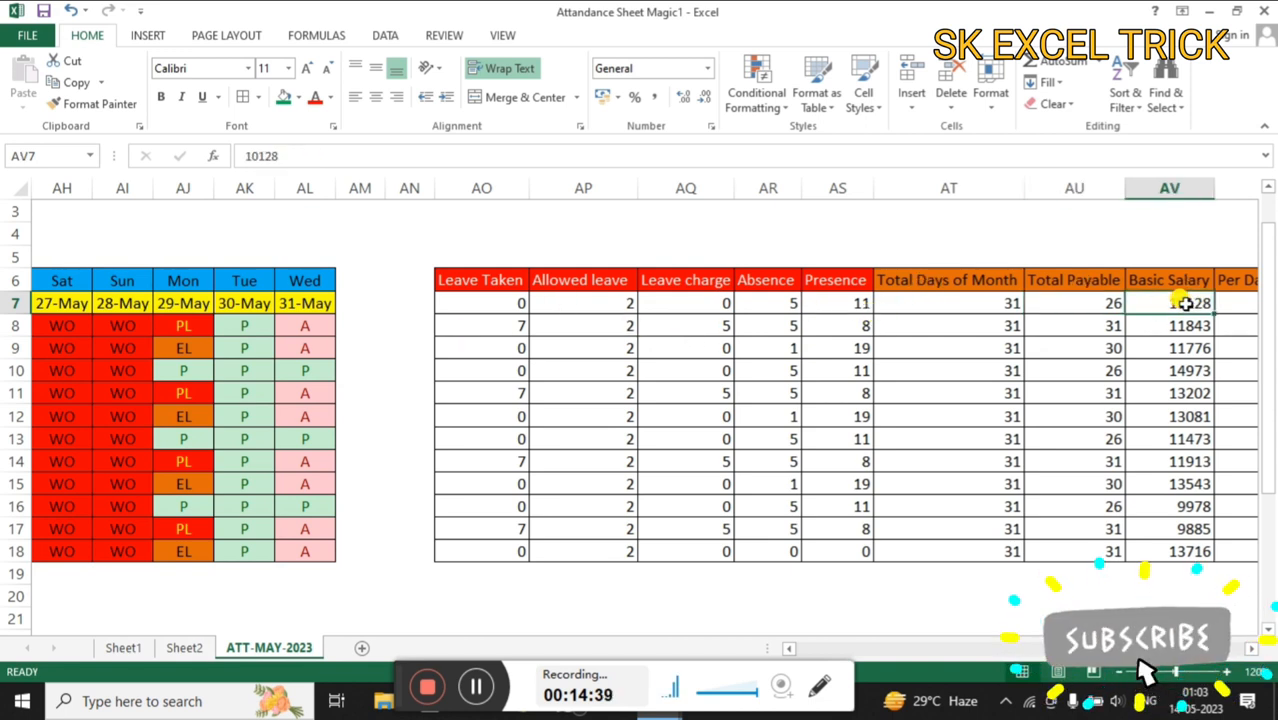
{"action": "key", "text": "Right"}
{"action": "key", "text": "Right"}
{"action": "key", "text": "Right"}
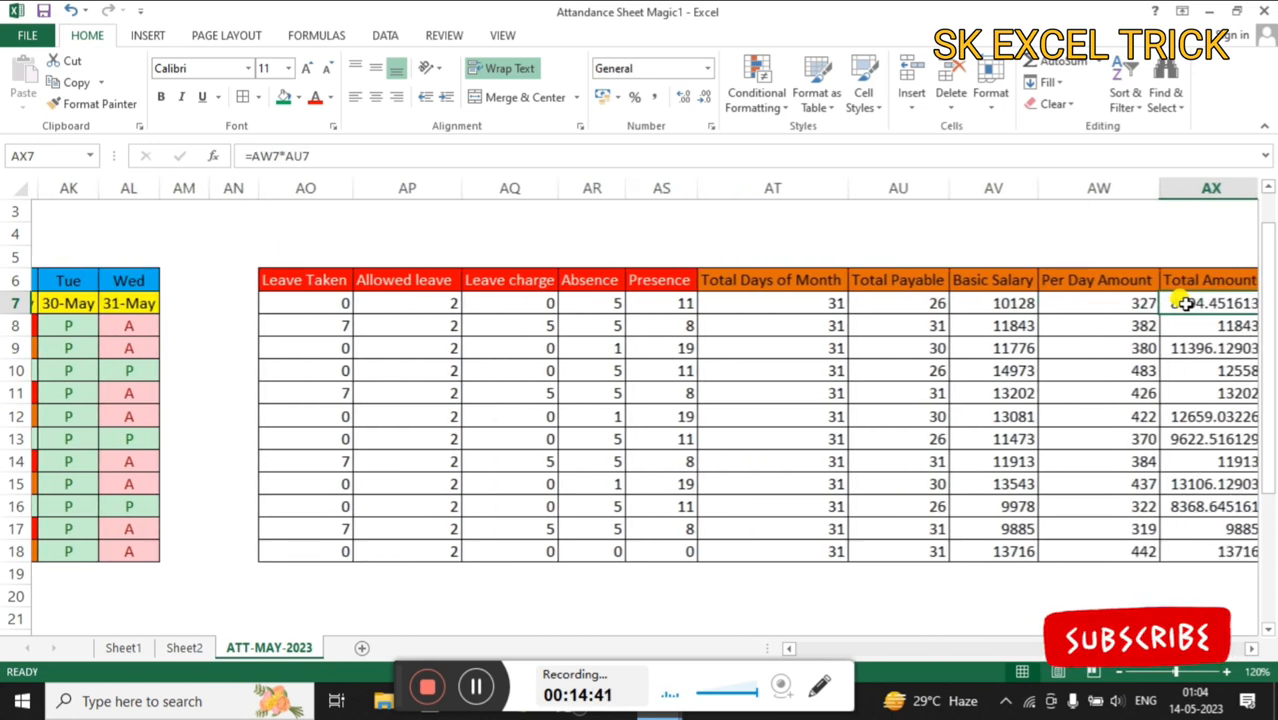
{"action": "key", "text": "Left"}
{"action": "key", "text": "Left"}
{"action": "key", "text": "Left"}
{"action": "key", "text": "Left"}
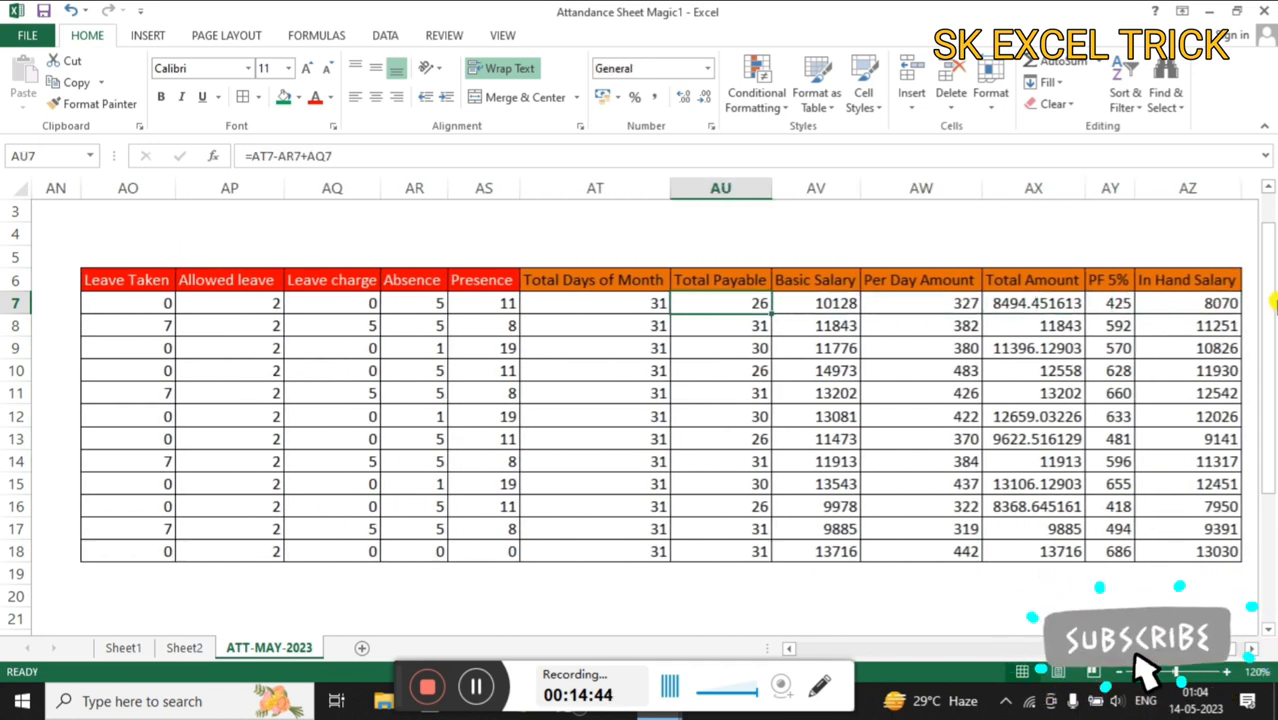
Step: Review the Basic Salary in AV7 and inspect the cell references of the Per Day Amount formula in AW7
{"action": "left_click", "coordinate": [826, 303]}
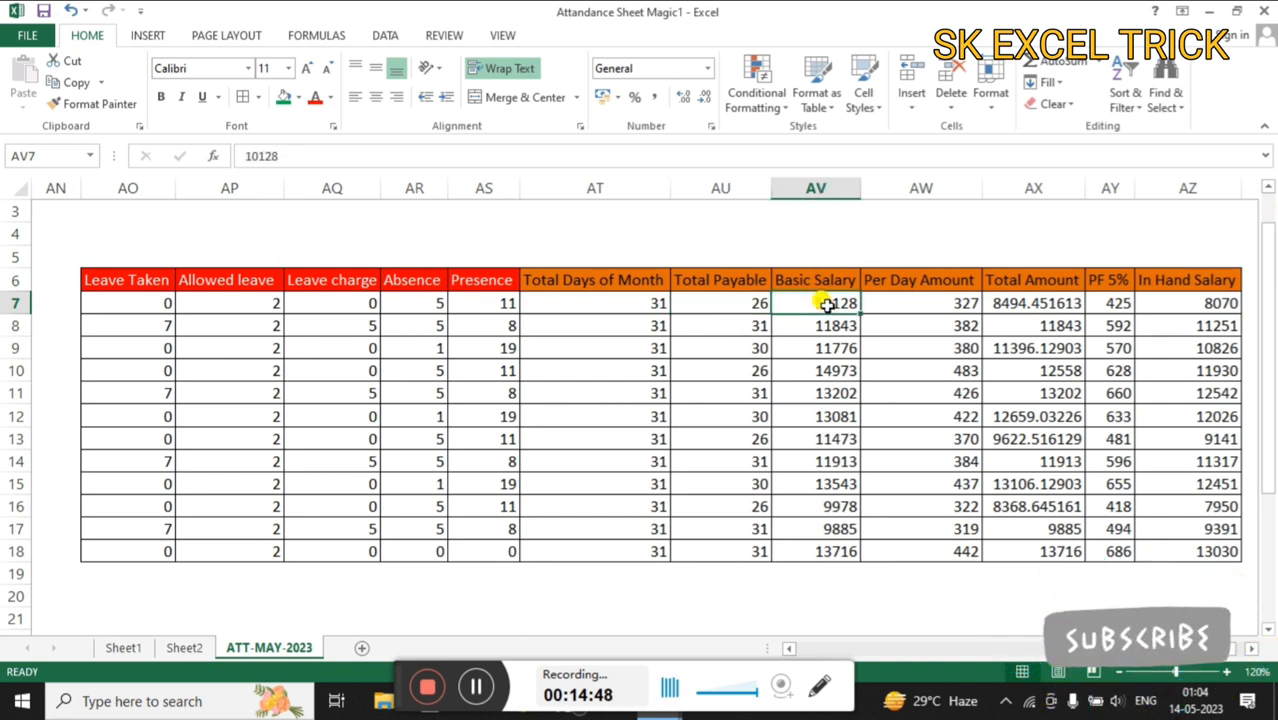
{"action": "key", "text": "Right"}
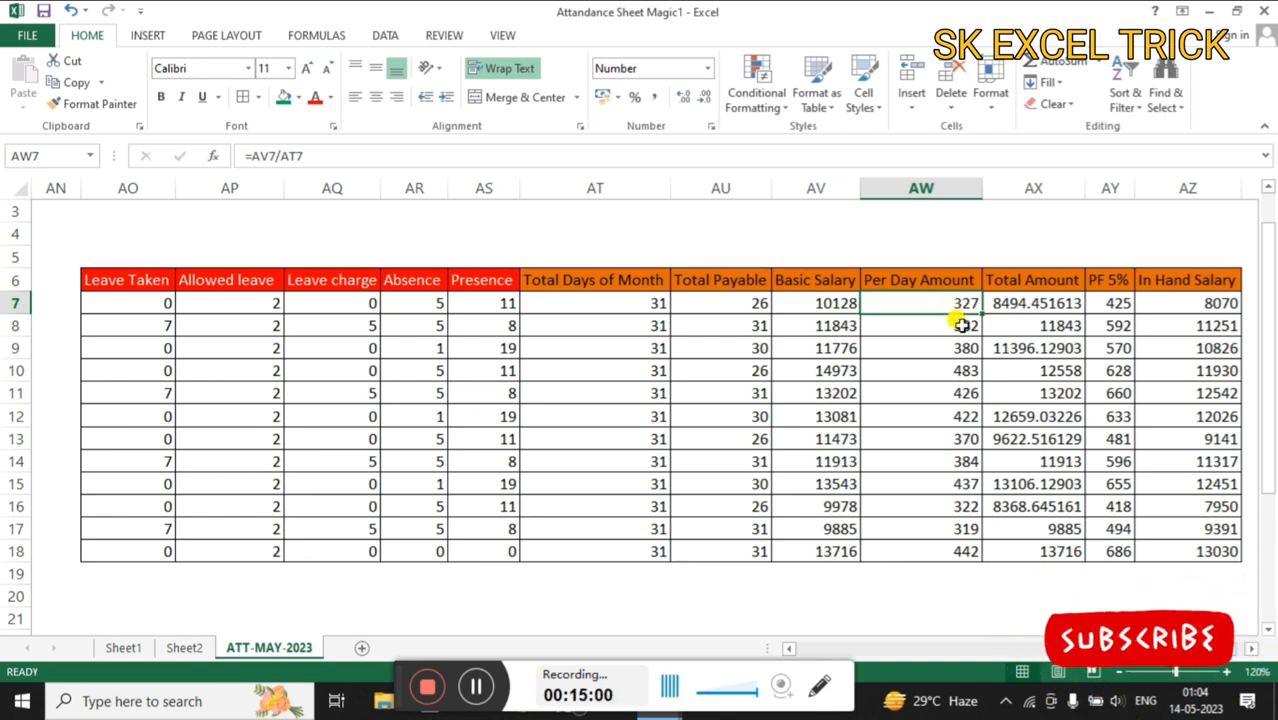
{"action": "key", "text": "F2"}
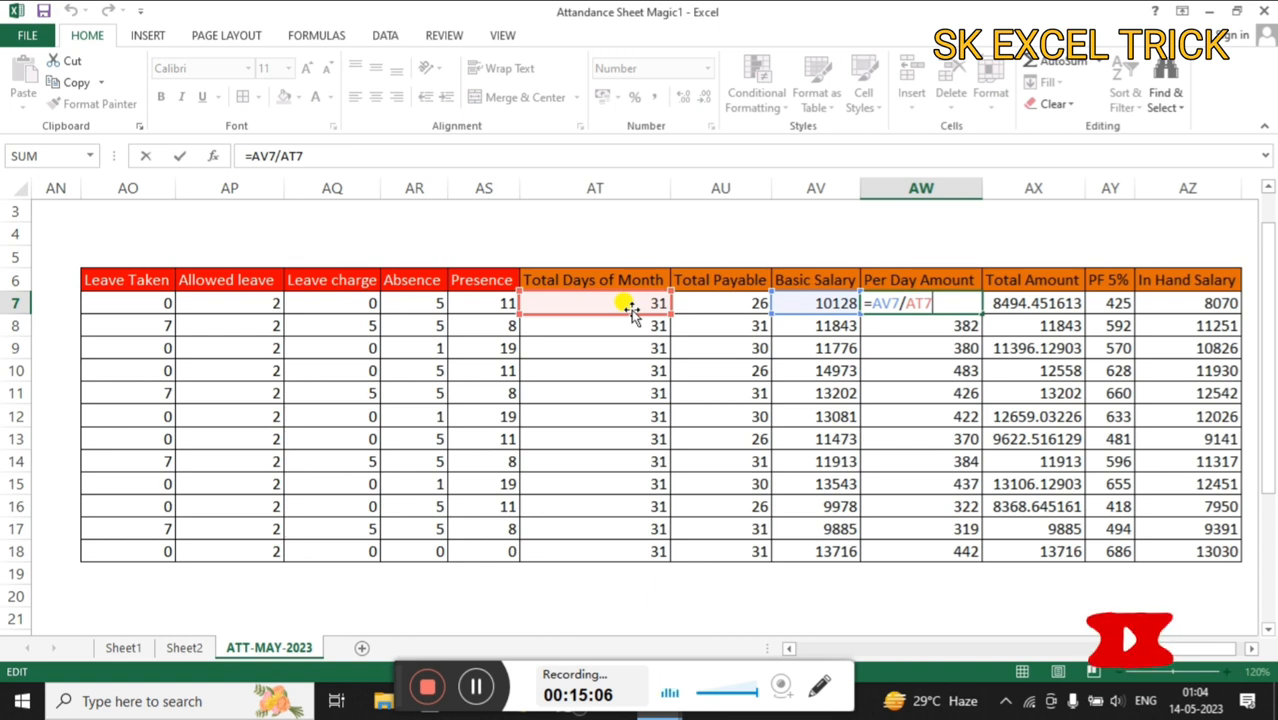
{"action": "key", "text": "Escape"}
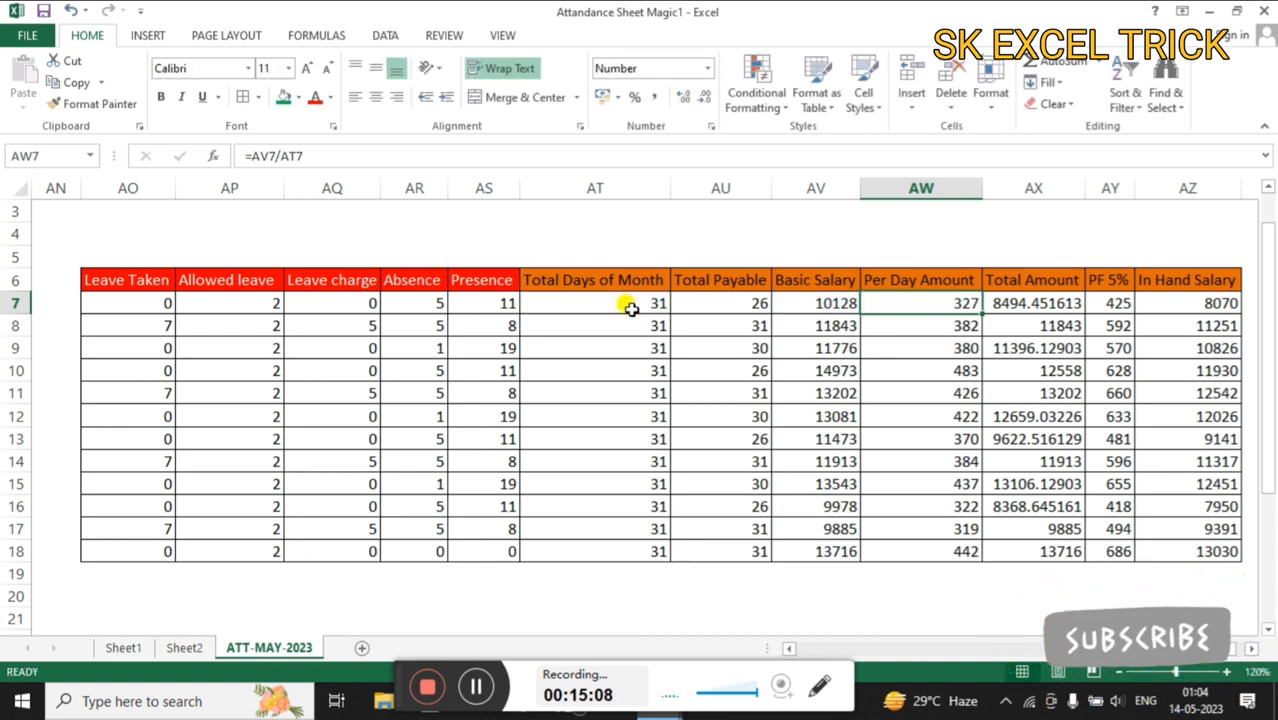
Step: Inspect the cell references of the Total Amount formula in AX7 without changing it
{"action": "key", "text": "Right"}
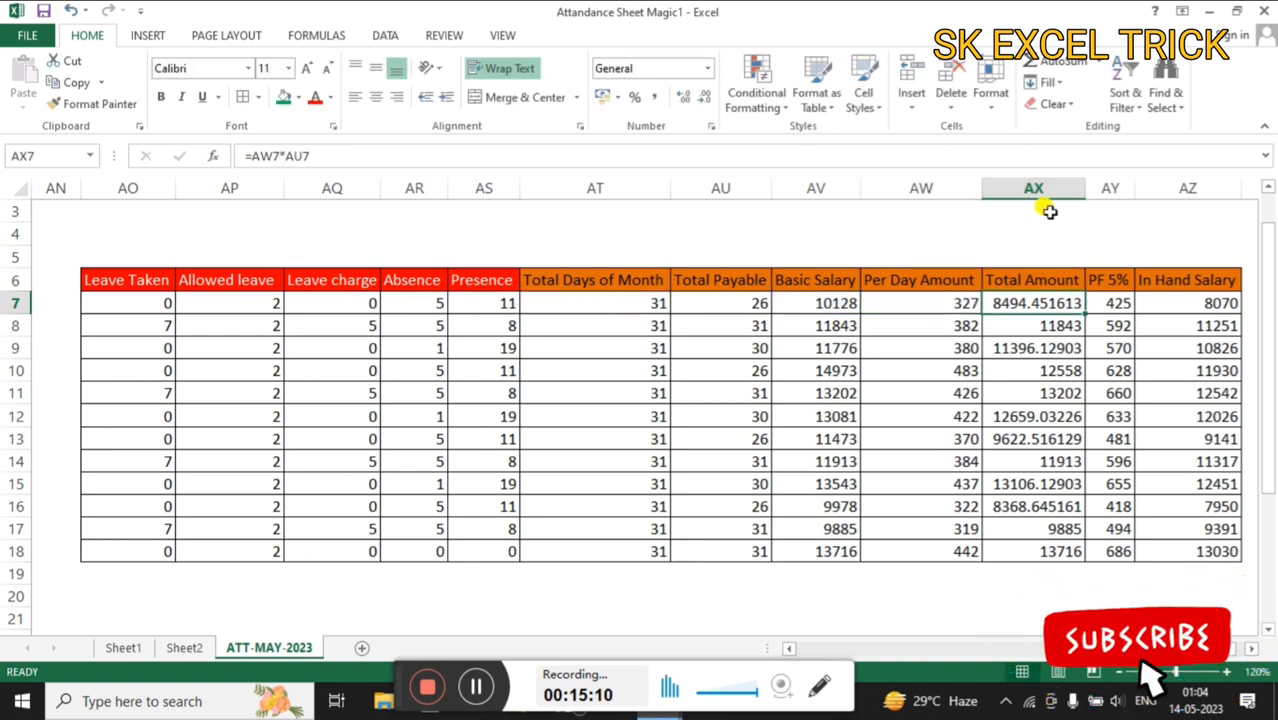
{"action": "double_click", "coordinate": [1025, 307]}
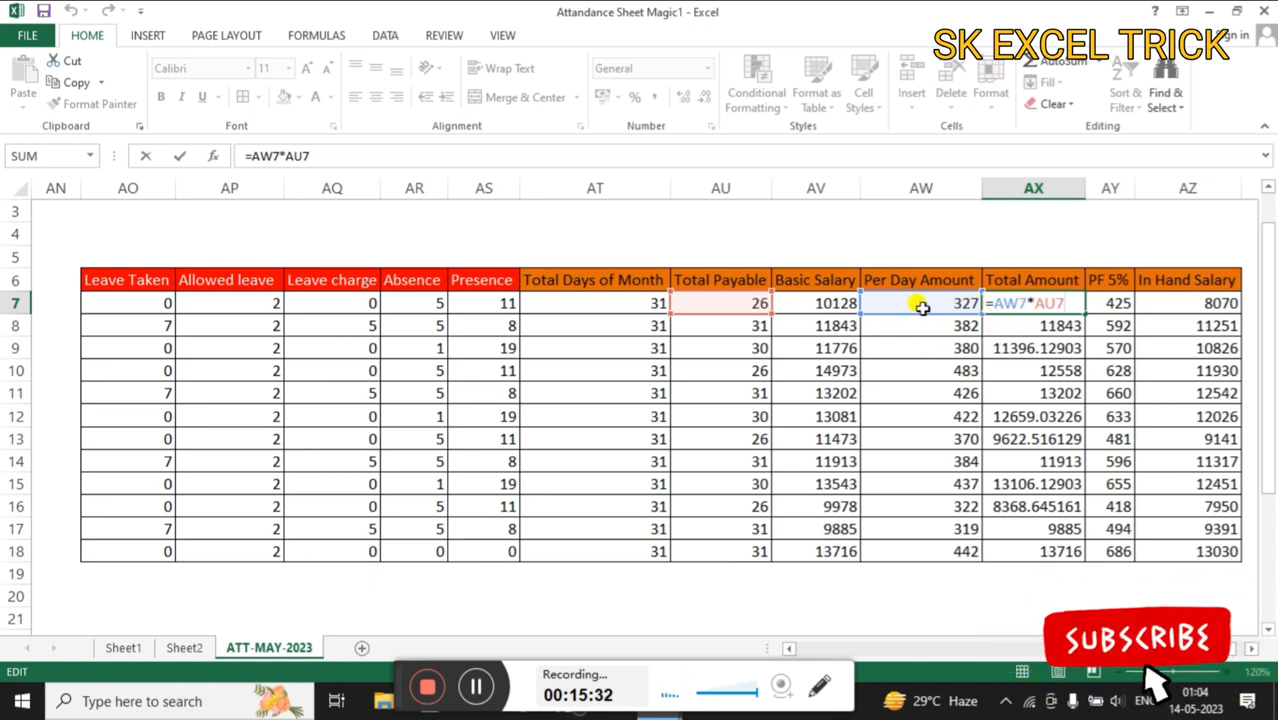
{"action": "key", "text": "ctrl+Return"}
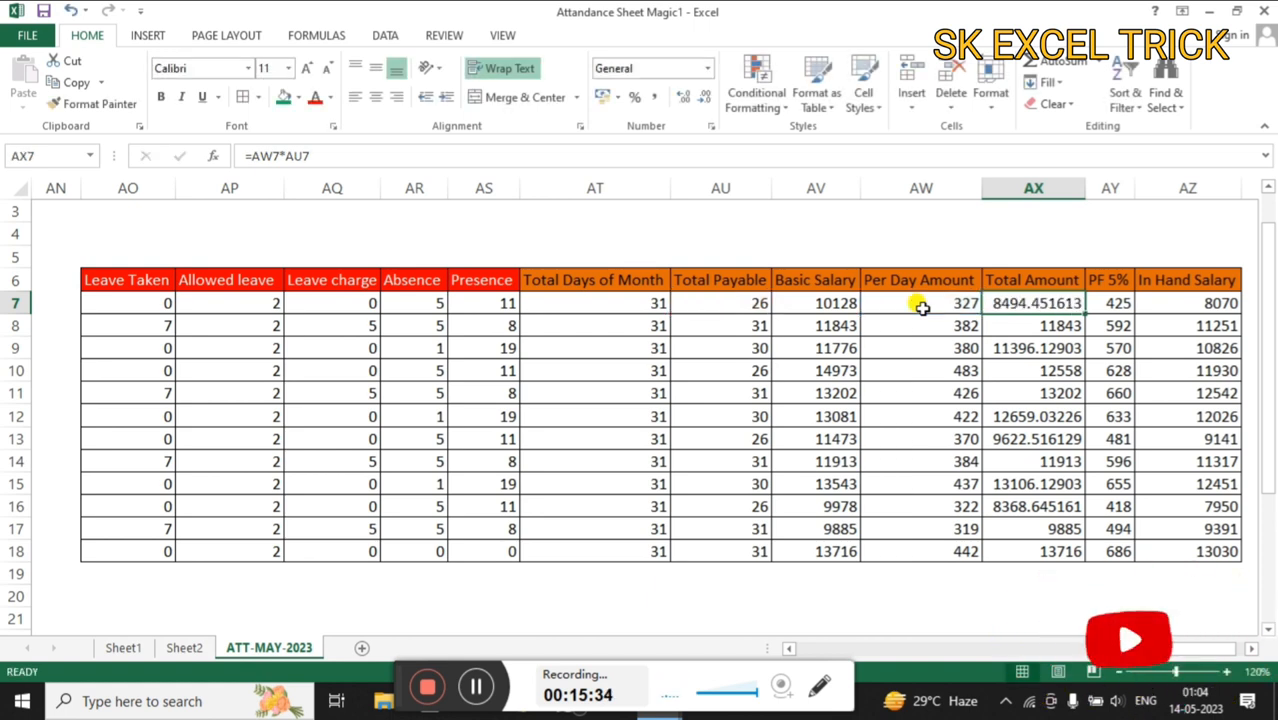
Step: Examine how the PF 5% formula in AY7 is built from the Total Amount cell
{"action": "key", "text": "Up"}
{"action": "key", "text": "Right"}
{"action": "key", "text": "Down"}
{"action": "key", "text": "Left"}
{"action": "key", "text": "Right"}
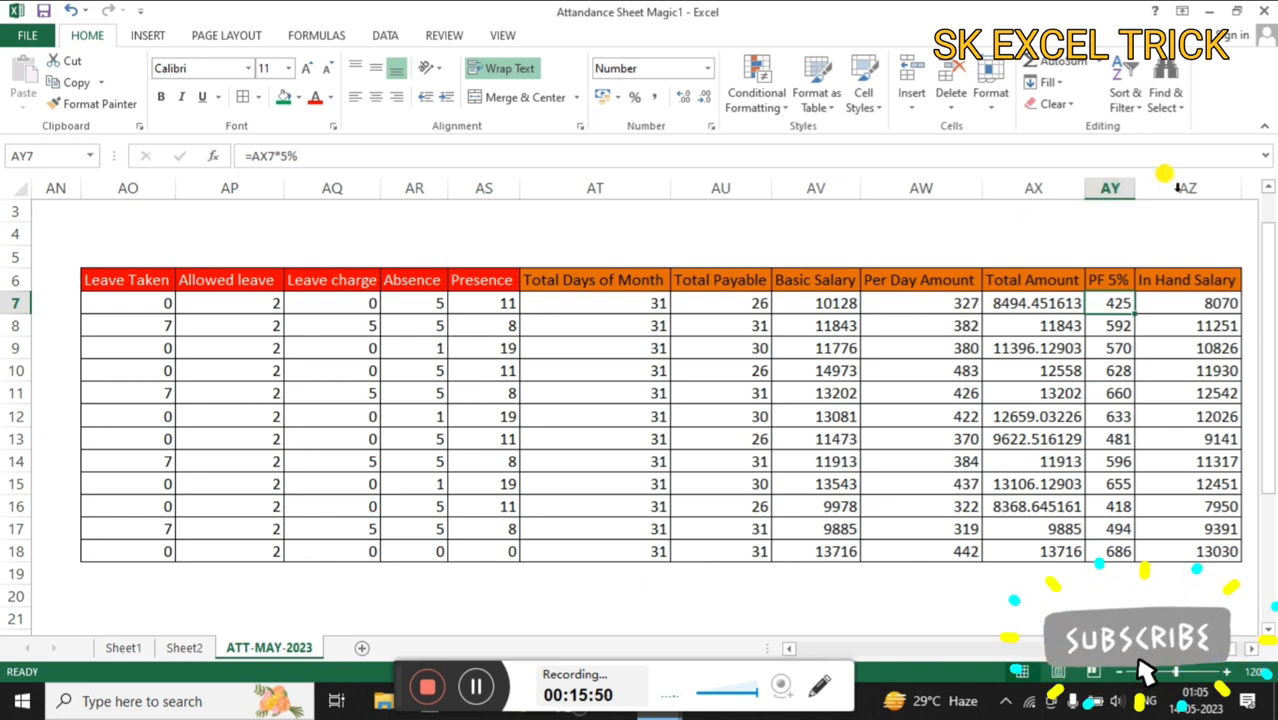
{"action": "double_click", "coordinate": [1113, 305]}
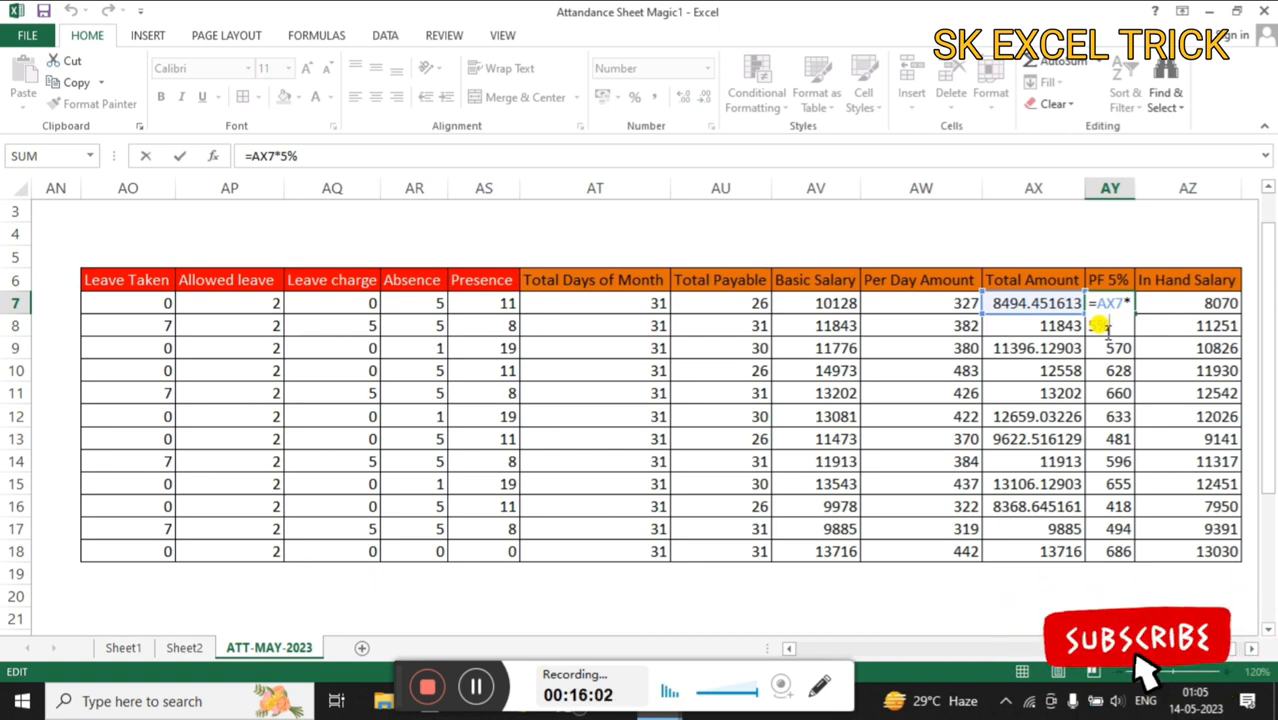
{"action": "key", "text": "ctrl+Return"}
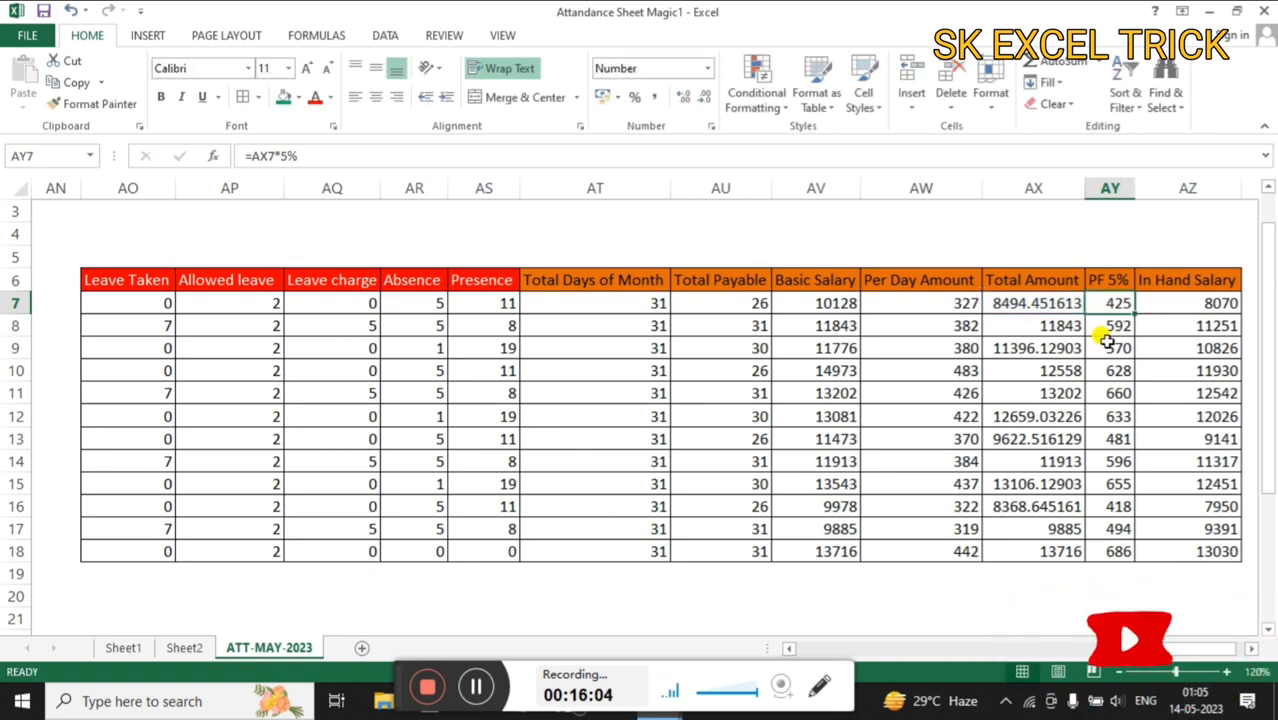
Step: Inspect the In Hand Salary formula in AZ7 and the cells it references
{"action": "key", "text": "Right"}
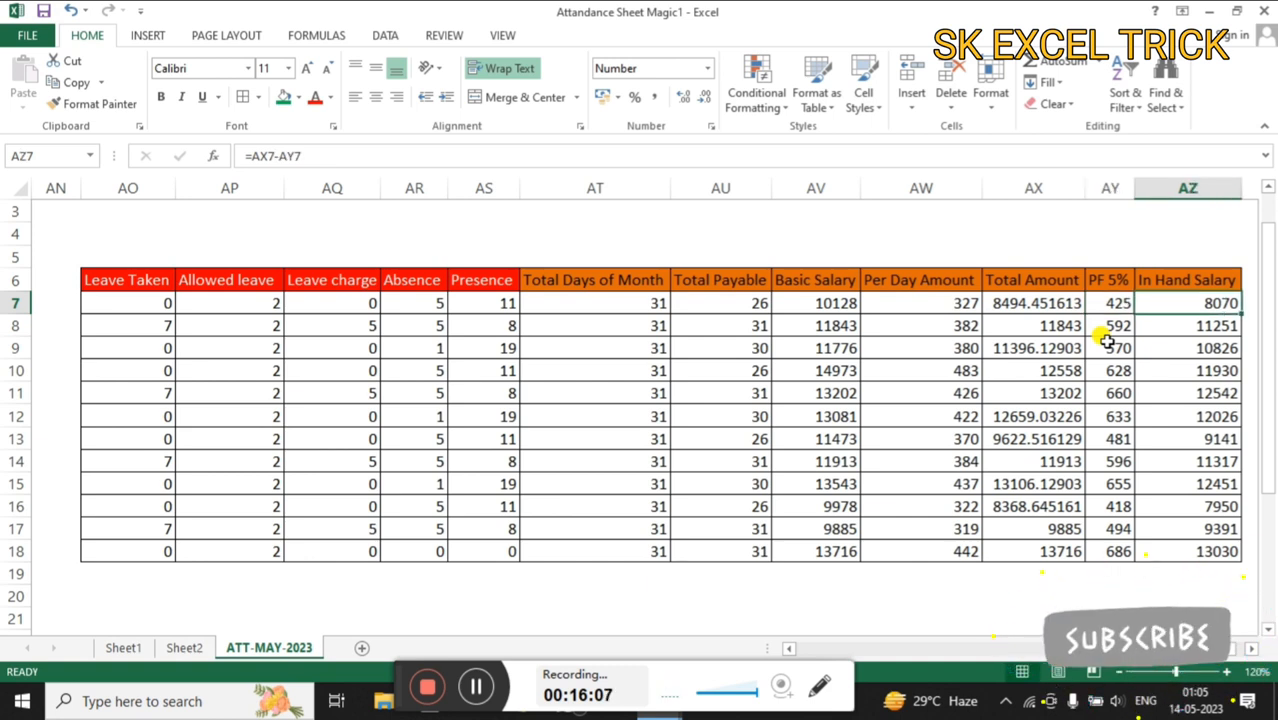
{"action": "key", "text": "F2"}
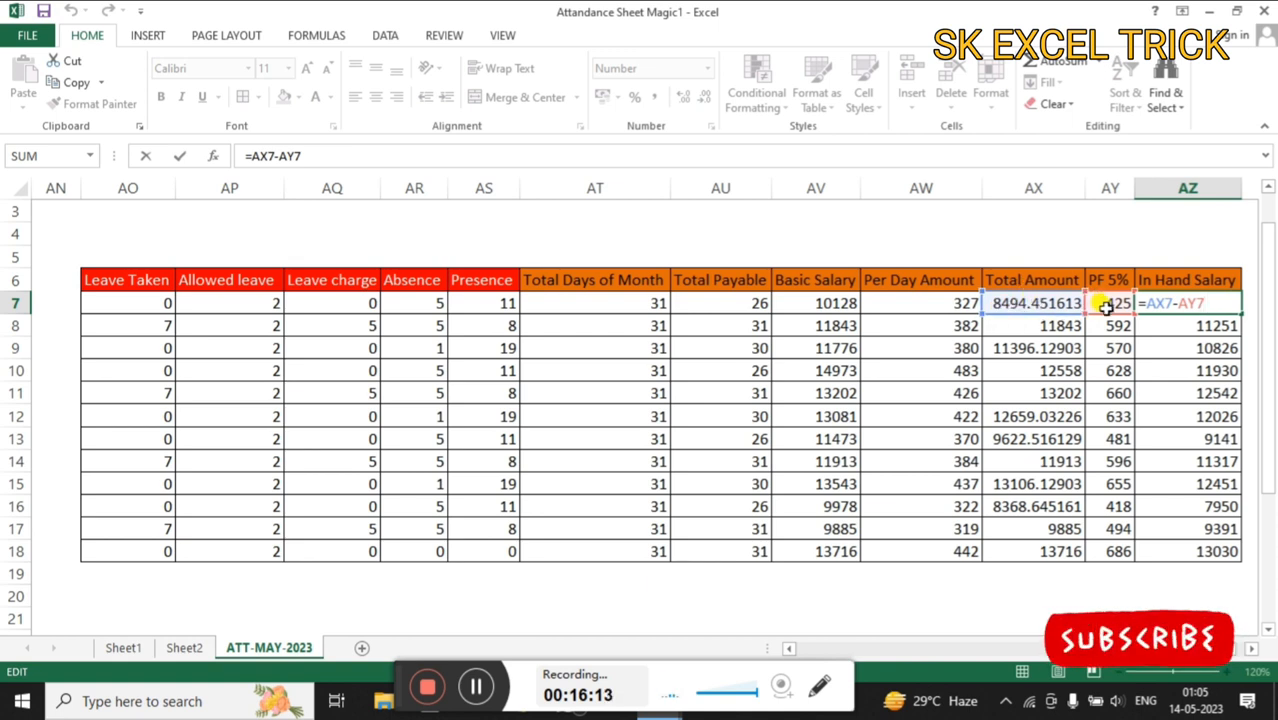
{"action": "key", "text": "ctrl+Return"}
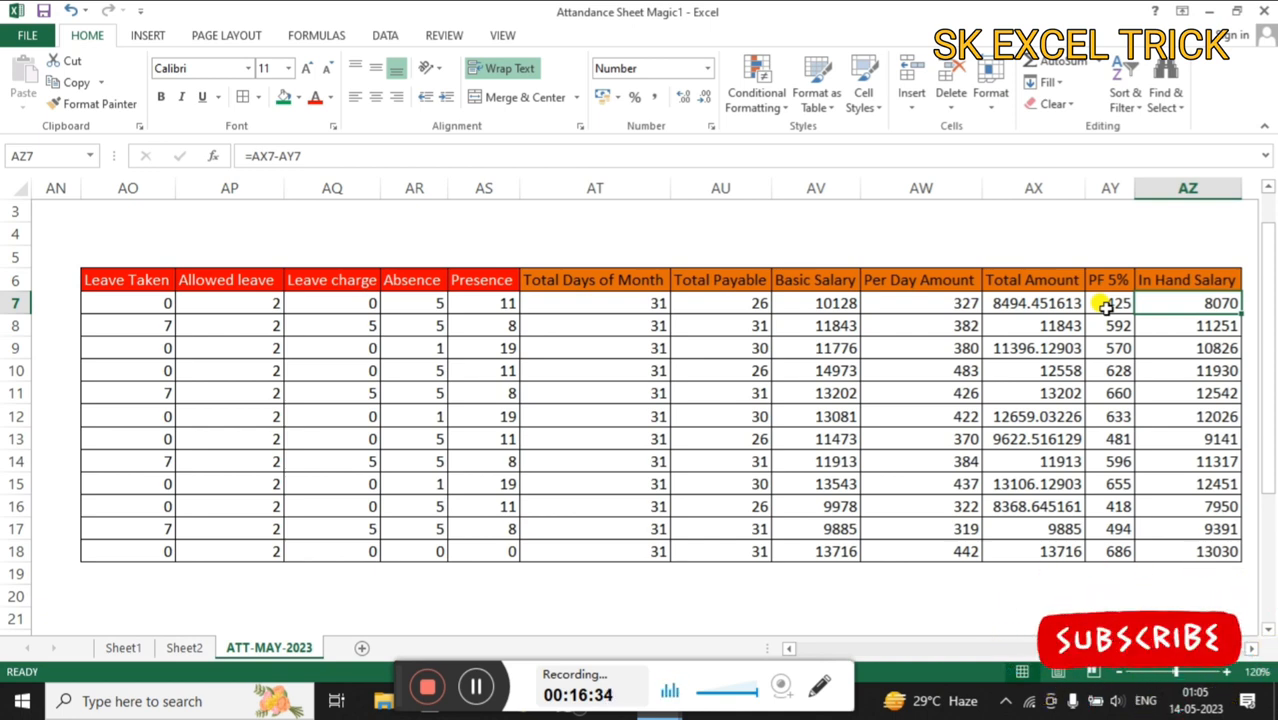
Step: Go back along row 7 from In Hand Salary to the early-May dates of the attendance grid
{"action": "key", "text": "Left"}
{"action": "key", "text": "Left"}
{"action": "key", "text": "Left"}
{"action": "key", "text": "Left"}
{"action": "key", "text": "Left"}
{"action": "key", "text": "Left"}
{"action": "key", "text": "Left"}
{"action": "key", "text": "Left"}
{"action": "key", "text": "Left"}
{"action": "key", "text": "Left"}
{"action": "key", "text": "Left"}
{"action": "key", "text": "Left"}
{"action": "key", "text": "Left"}
{"action": "key", "text": "Left"}
{"action": "key", "text": "Left"}
{"action": "key", "text": "Left"}
{"action": "key", "text": "Left"}
{"action": "key", "text": "Left"}
{"action": "key", "text": "Left"}
{"action": "key", "text": "Left"}
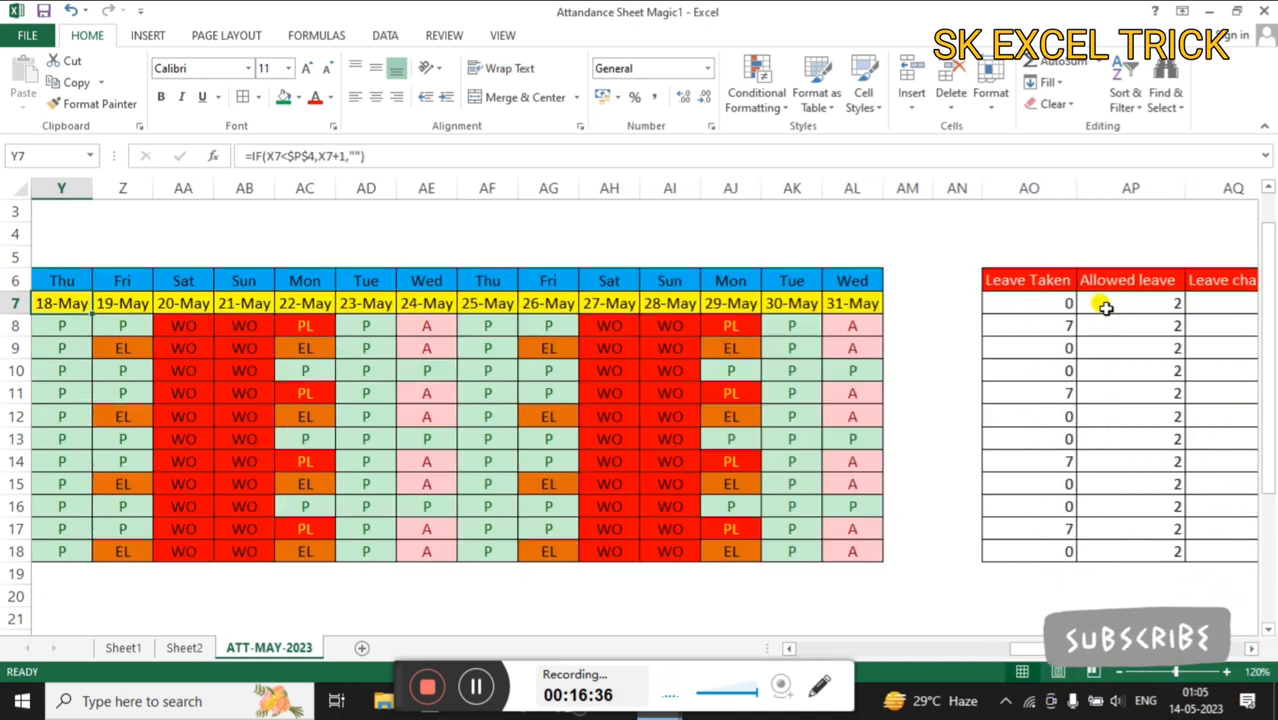
{"action": "key", "text": "Left"}
{"action": "key", "text": "Left"}
{"action": "key", "text": "Left"}
{"action": "key", "text": "Left"}
{"action": "key", "text": "Left"}
{"action": "key", "text": "Left"}
{"action": "key", "text": "Left"}
{"action": "key", "text": "Left"}
{"action": "key", "text": "Left"}
{"action": "key", "text": "Left"}
{"action": "key", "text": "Left"}
{"action": "key", "text": "Left"}
{"action": "key", "text": "Left"}
{"action": "key", "text": "Left"}
{"action": "key", "text": "Left"}
{"action": "key", "text": "Left"}
{"action": "key", "text": "Left"}
{"action": "key", "text": "Left"}
{"action": "key", "text": "Left"}
{"action": "key", "text": "Left"}
{"action": "key", "text": "Left"}
{"action": "key", "text": "Left"}
{"action": "key", "text": "Left"}
{"action": "key", "text": "Left"}
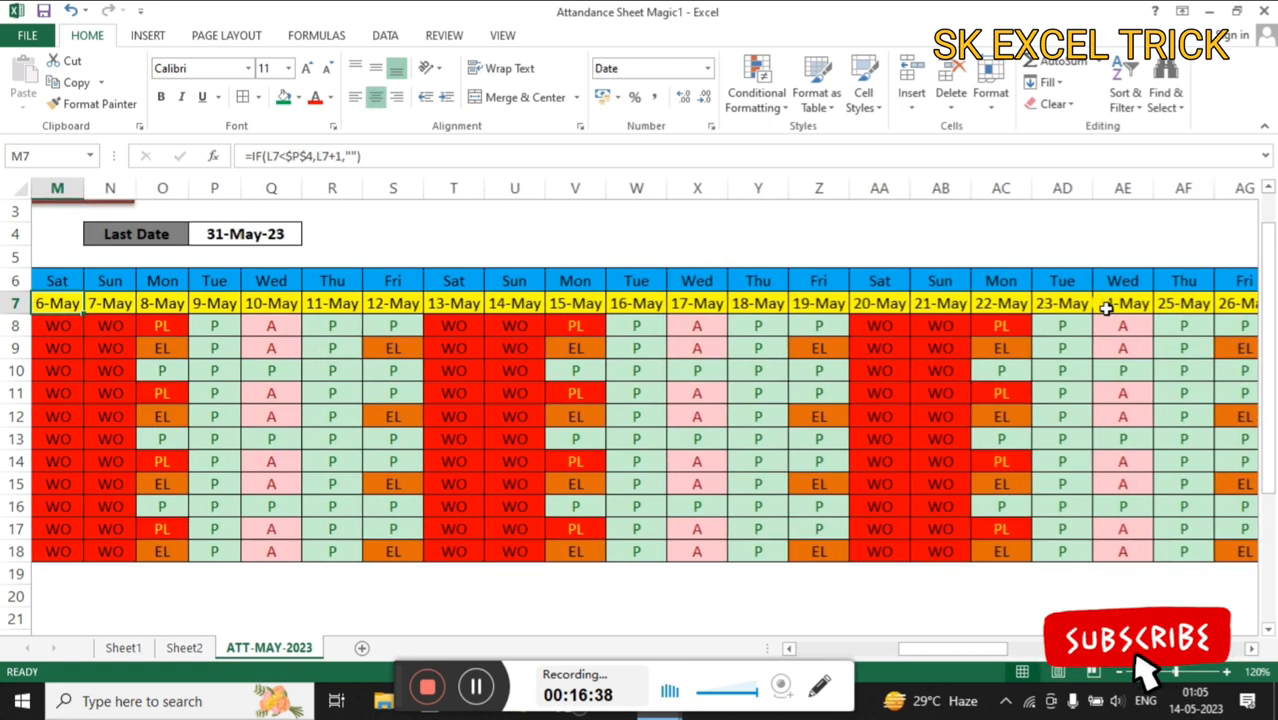